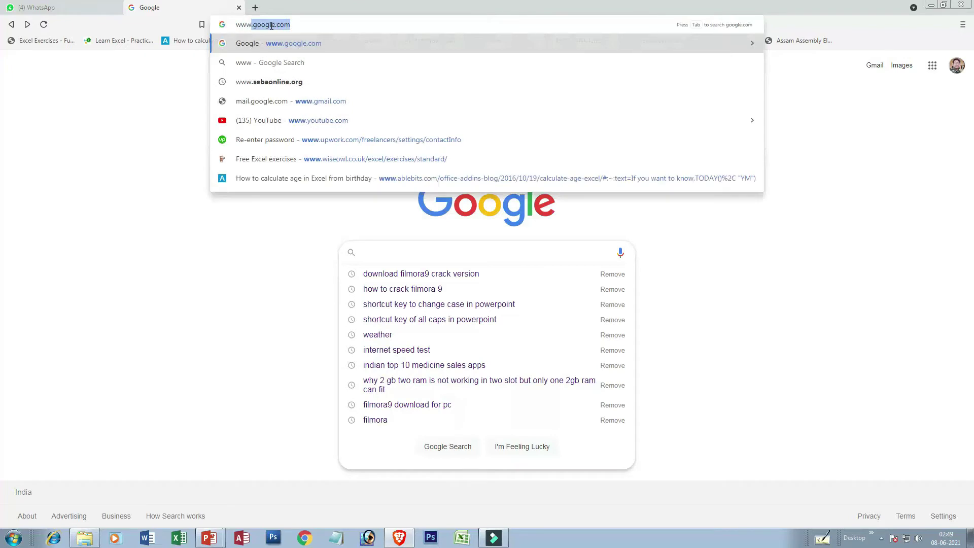
{"action": "type", "text": "."}
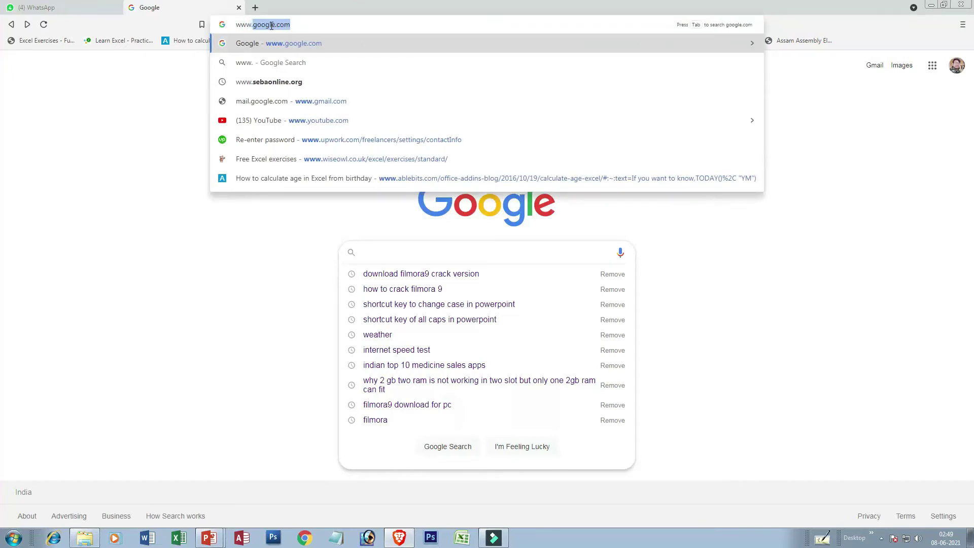
{"action": "type", "text": "redi"}
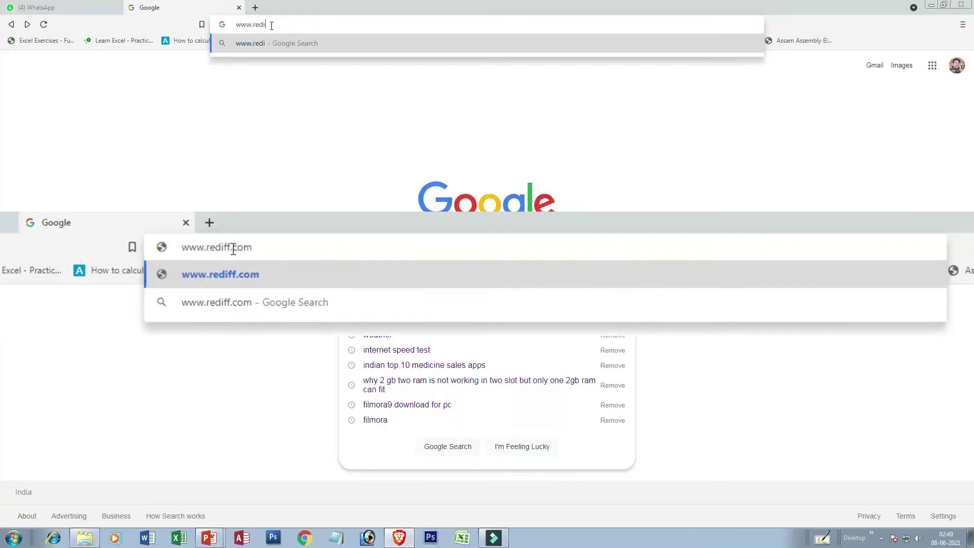
{"action": "type", "text": "ff.com"}
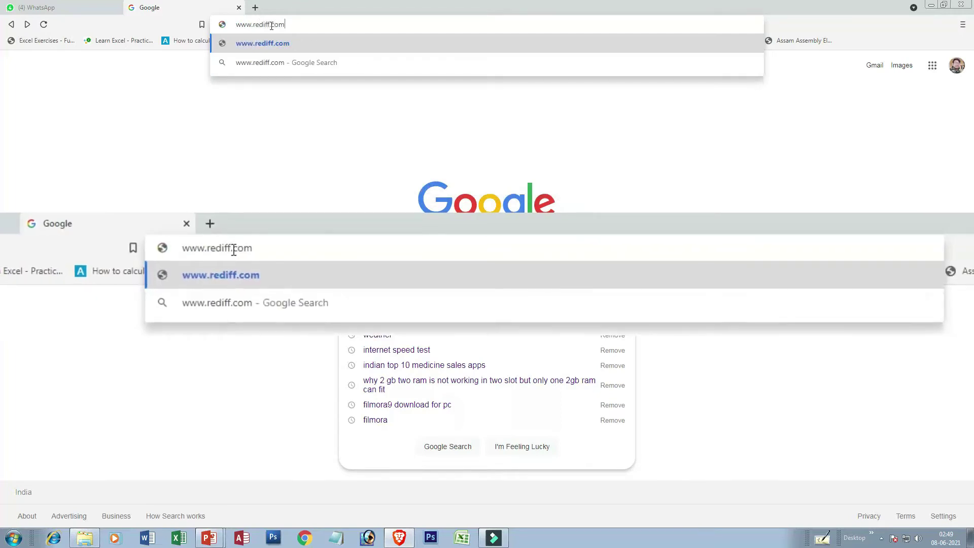
{"action": "key", "text": "Return"}
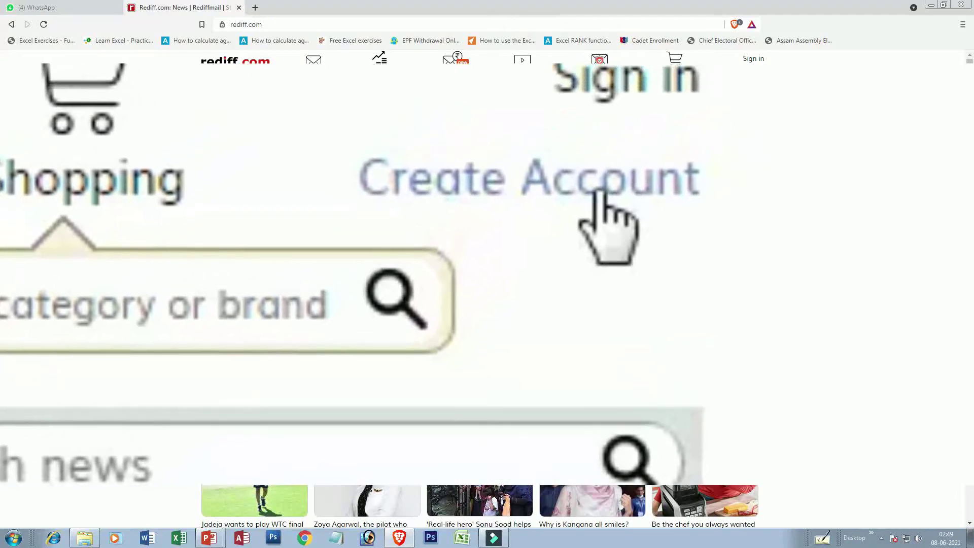
{"action": "key", "text": "ctrl+l"}
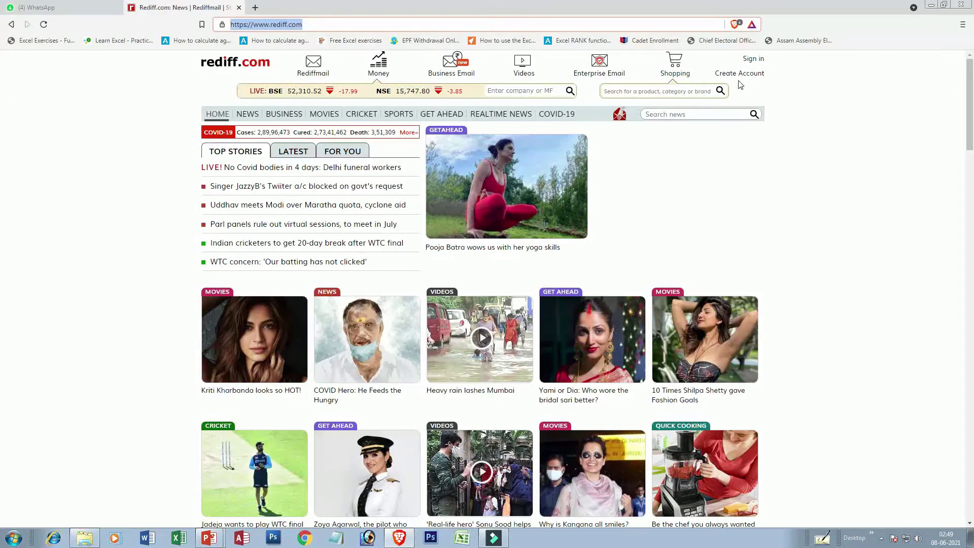
{"action": "key", "text": "alt"}
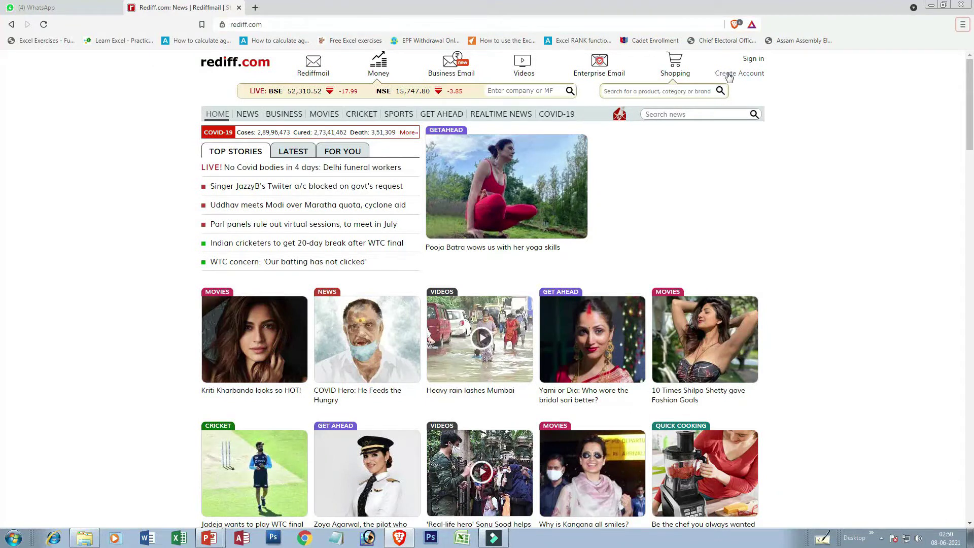
{"action": "left_click", "coordinate": [729, 77]}
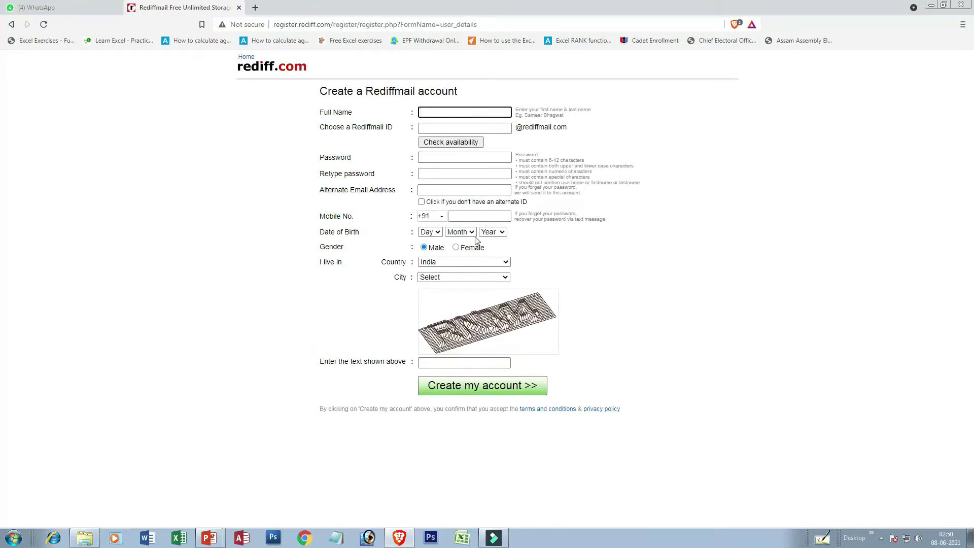
Step: Enter the user's full name and a chosen Rediffmail ID, then check the ID's availability
{"action": "key", "text": "ctrl+plus"}
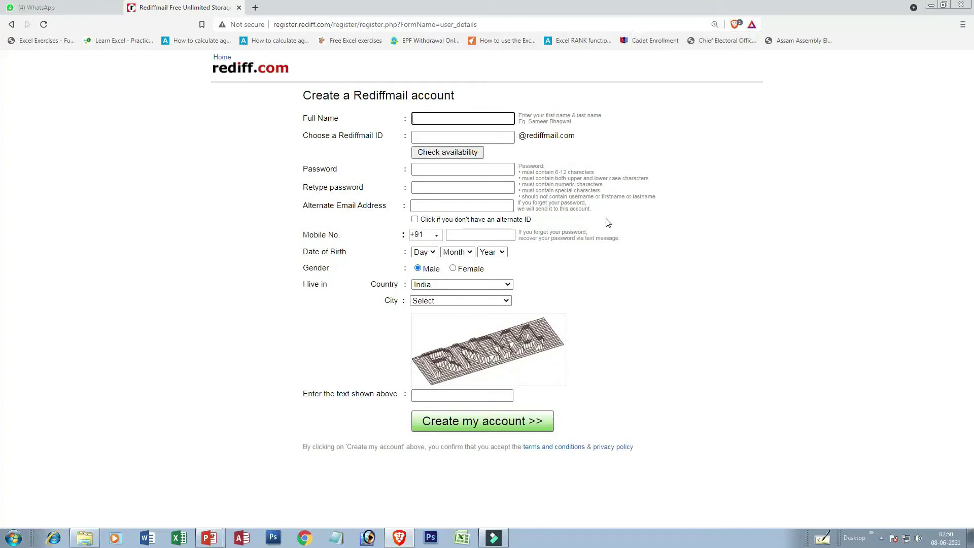
{"action": "key", "text": "ctrl+minus"}
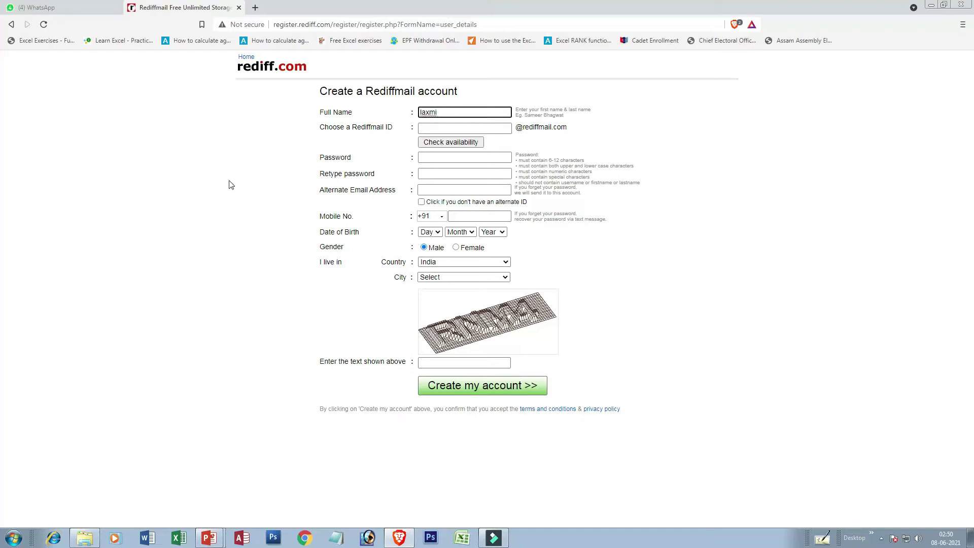
{"action": "key", "text": "BackSpace"}
{"action": "key", "text": "BackSpace"}
{"action": "key", "text": "BackSpace"}
{"action": "key", "text": "BackSpace"}
{"action": "key", "text": "BackSpace"}
{"action": "key", "text": "Tab"}
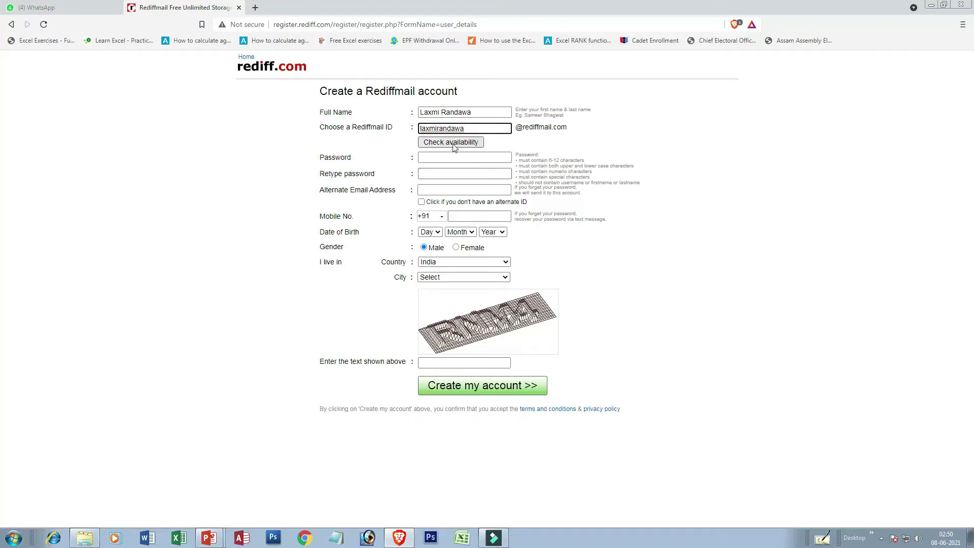
{"action": "left_click", "coordinate": [436, 144]}
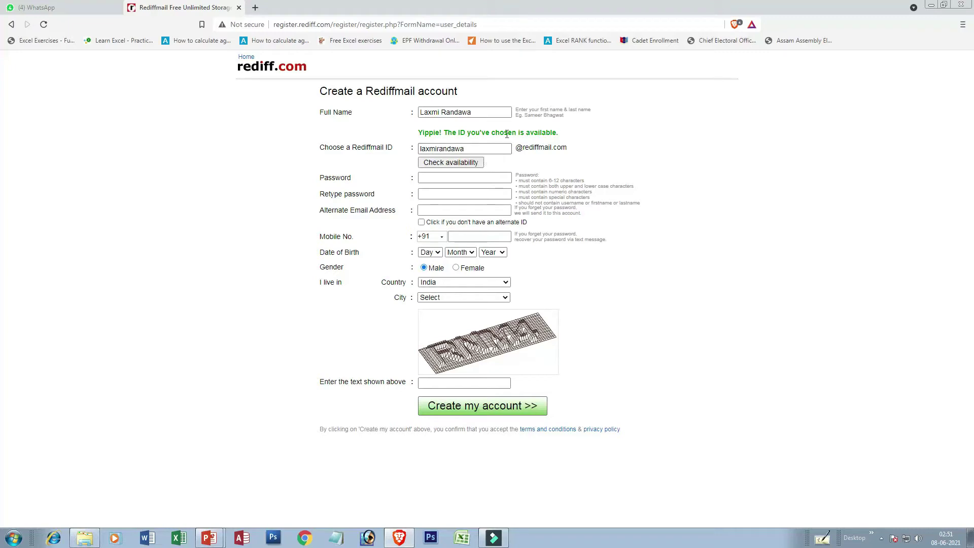
Step: Move through the ID, password, retype password, alternate email and mobile number fields
{"action": "left_click", "coordinate": [471, 151]}
{"action": "left_click", "coordinate": [442, 178]}
{"action": "left_click", "coordinate": [439, 193]}
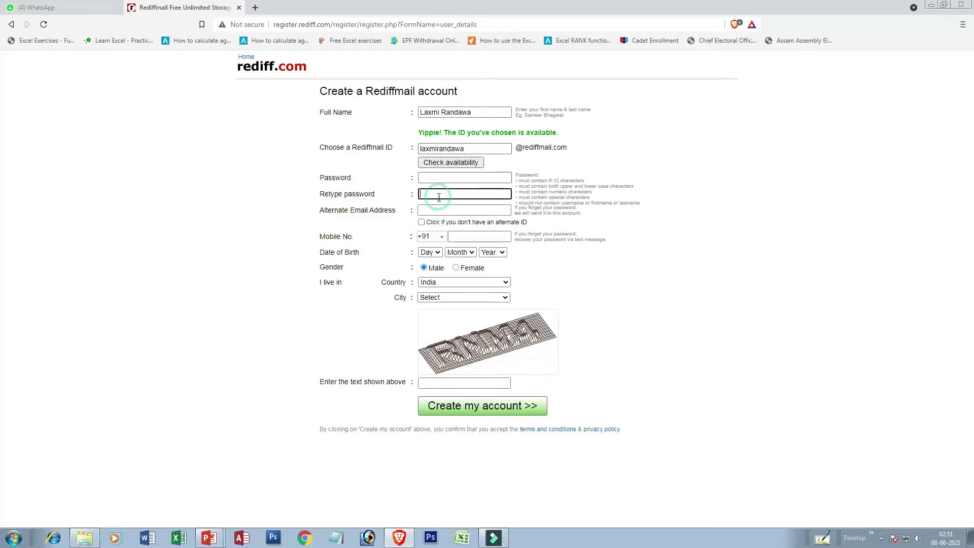
{"action": "left_click", "coordinate": [437, 213]}
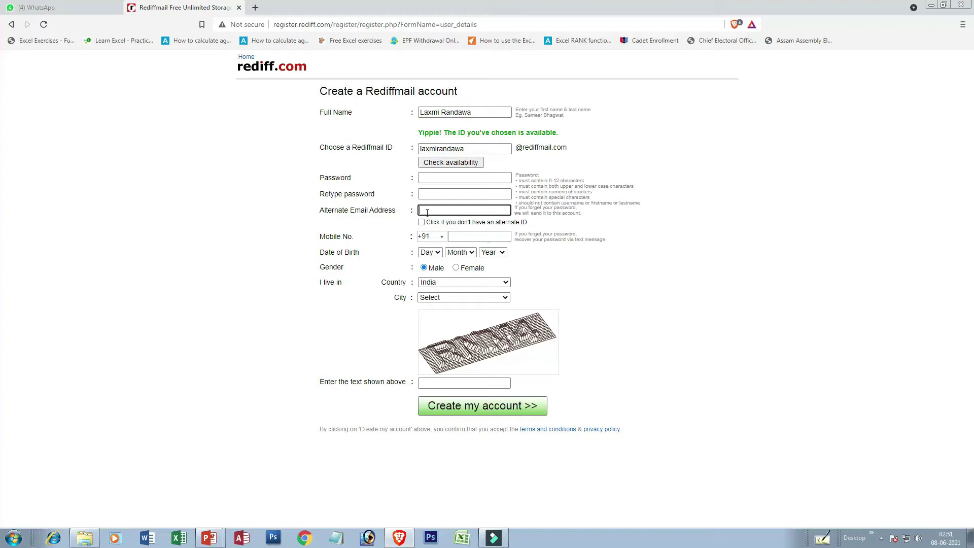
{"action": "left_click", "coordinate": [459, 238]}
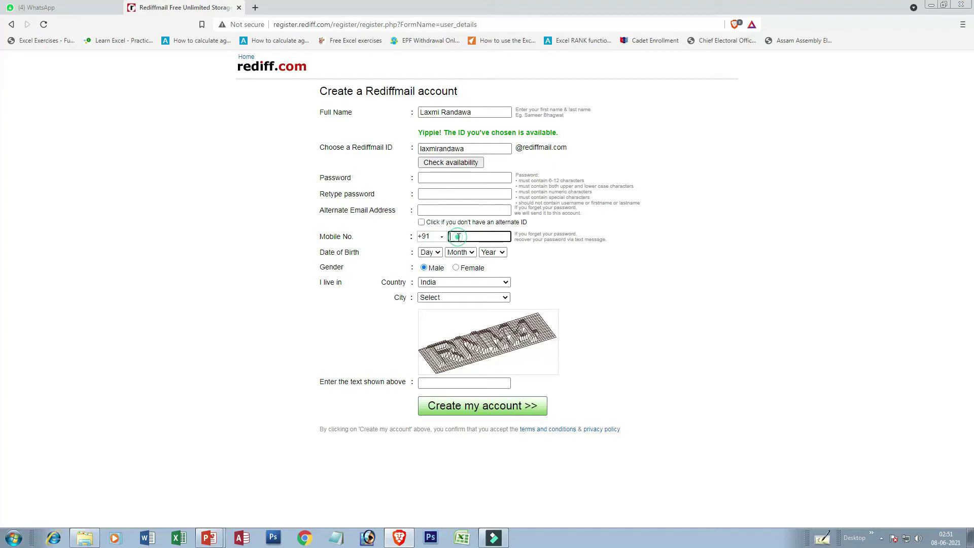
{"action": "left_click", "coordinate": [430, 253]}
{"action": "left_click", "coordinate": [424, 317]}
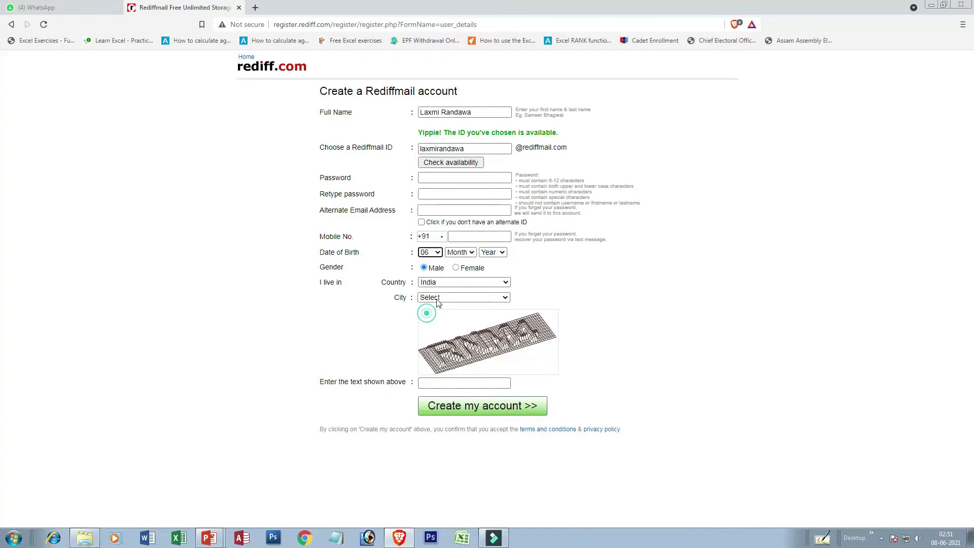
{"action": "left_click", "coordinate": [472, 252]}
{"action": "left_click", "coordinate": [457, 280]}
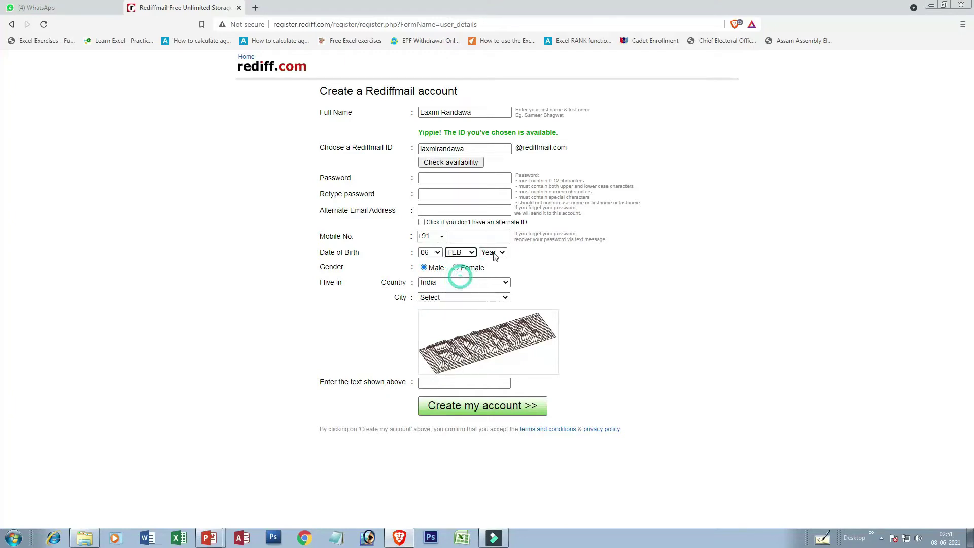
{"action": "left_click", "coordinate": [505, 252]}
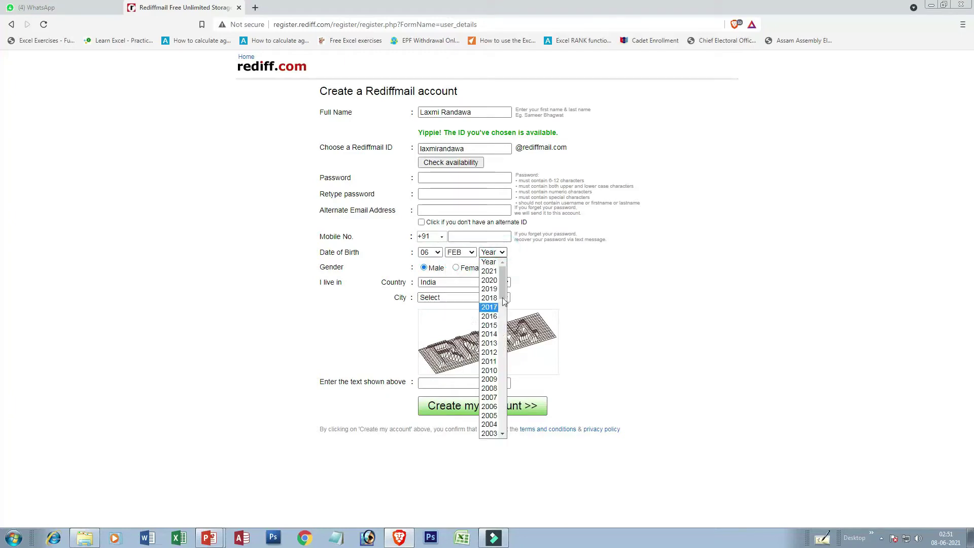
{"action": "left_click_drag", "start_coordinate": [504, 287], "coordinate": [505, 315]}
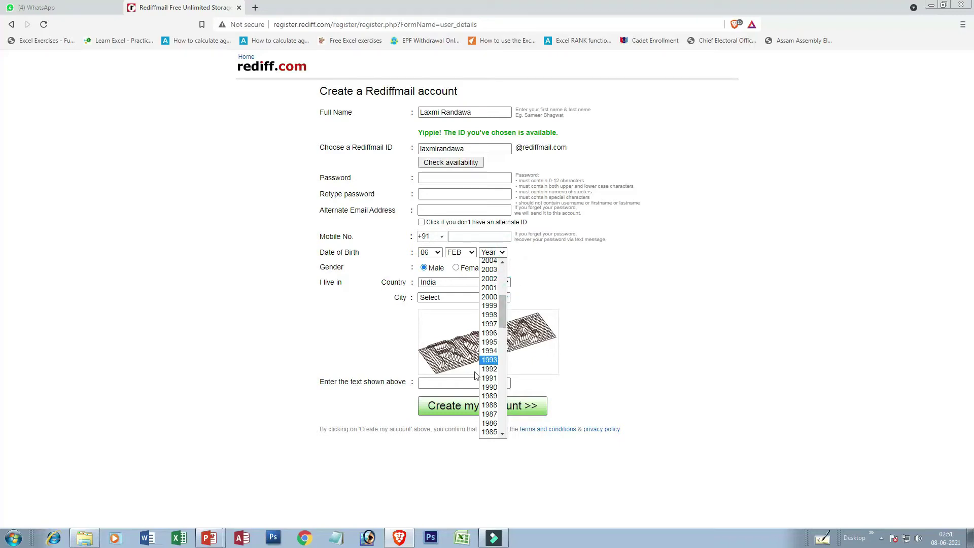
{"action": "left_click", "coordinate": [489, 306]}
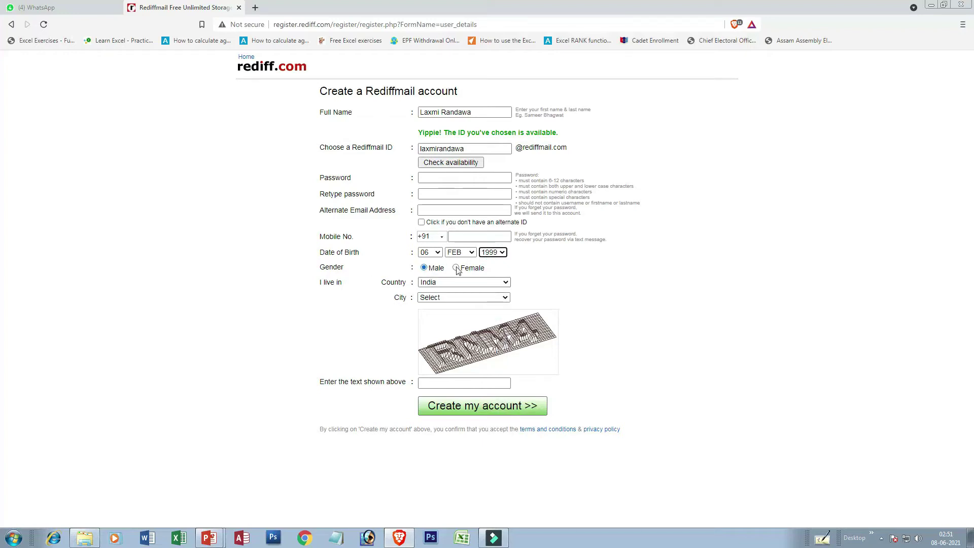
Step: Select Guwahati as the city and enter the security text shown in the image
{"action": "left_click", "coordinate": [505, 297]}
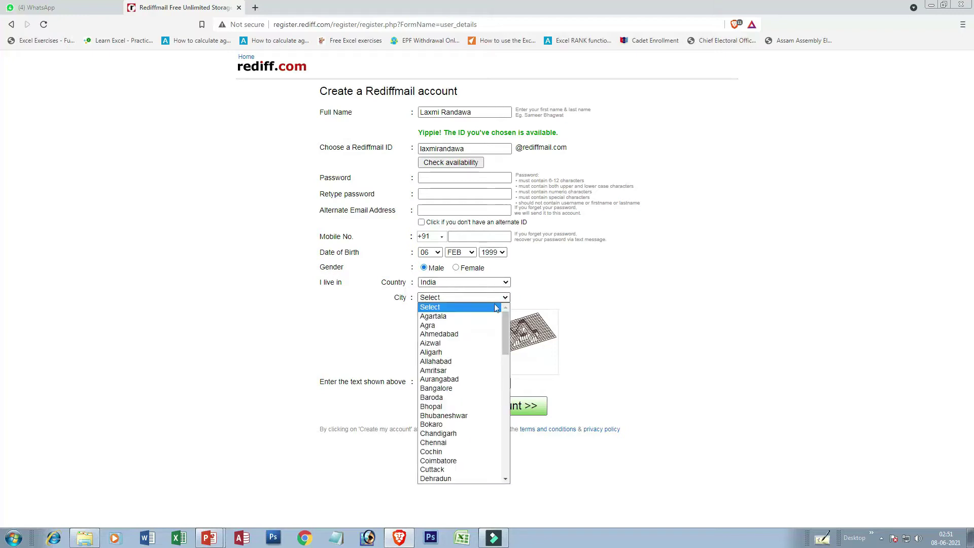
{"action": "left_click", "coordinate": [468, 300]}
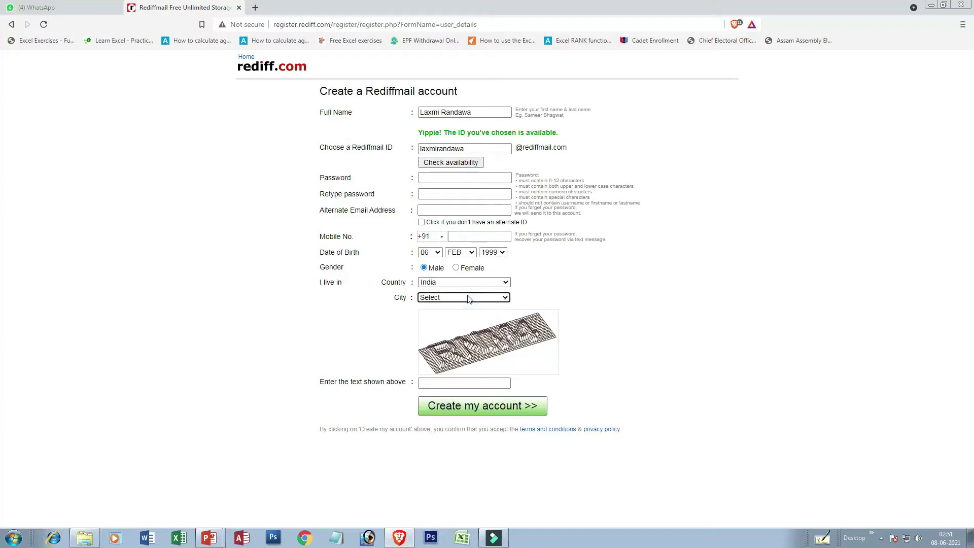
{"action": "left_click", "coordinate": [504, 301]}
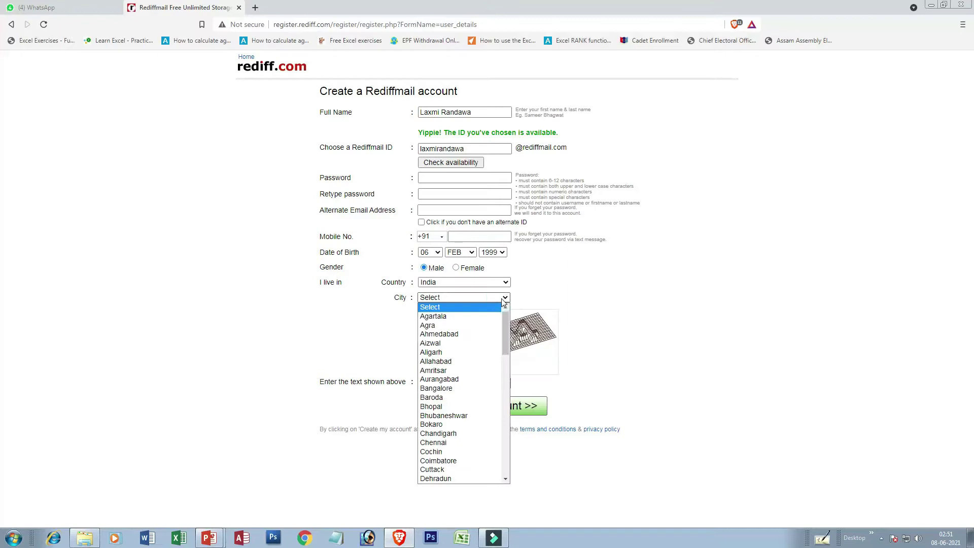
{"action": "left_click", "coordinate": [502, 300]}
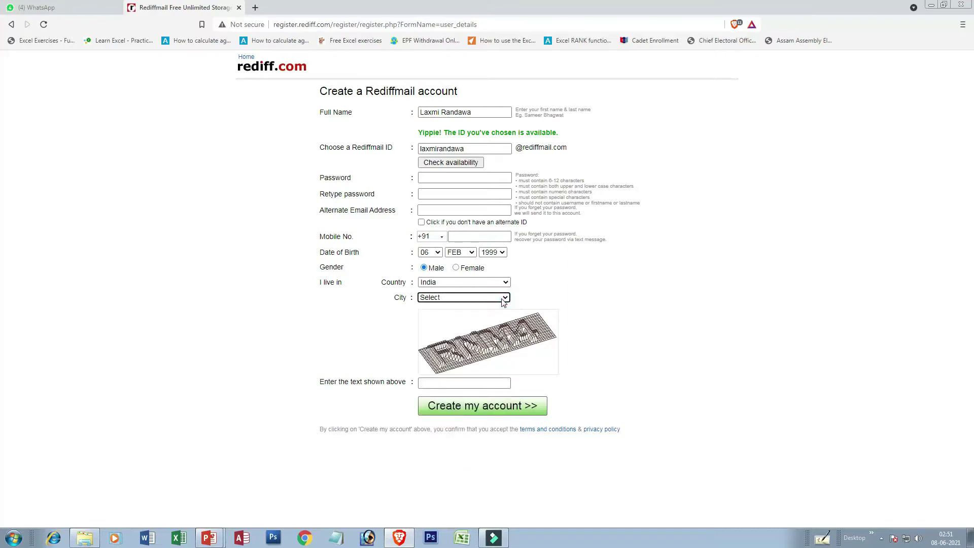
{"action": "left_click", "coordinate": [503, 301]}
{"action": "key", "text": "g"}
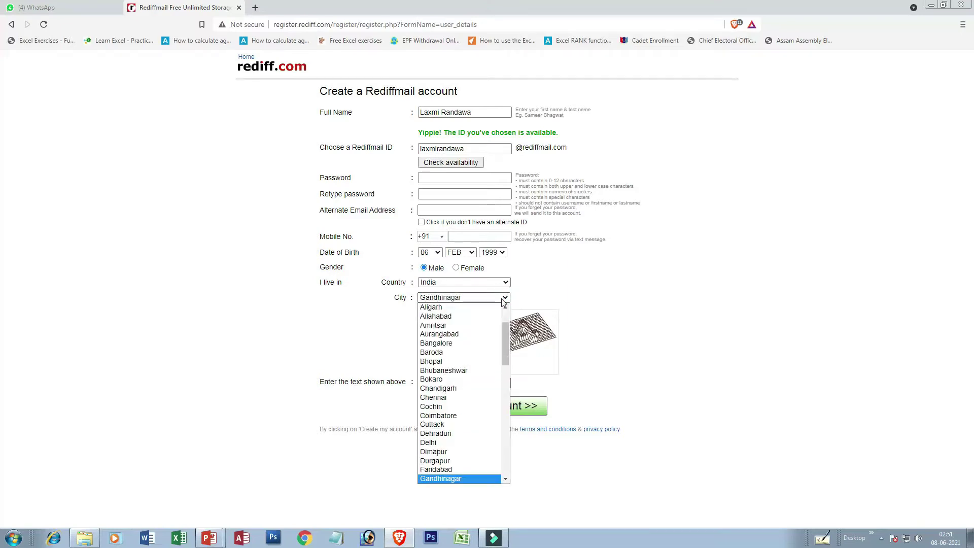
{"action": "key", "text": "u"}
{"action": "key", "text": "w"}
{"action": "key", "text": "Return"}
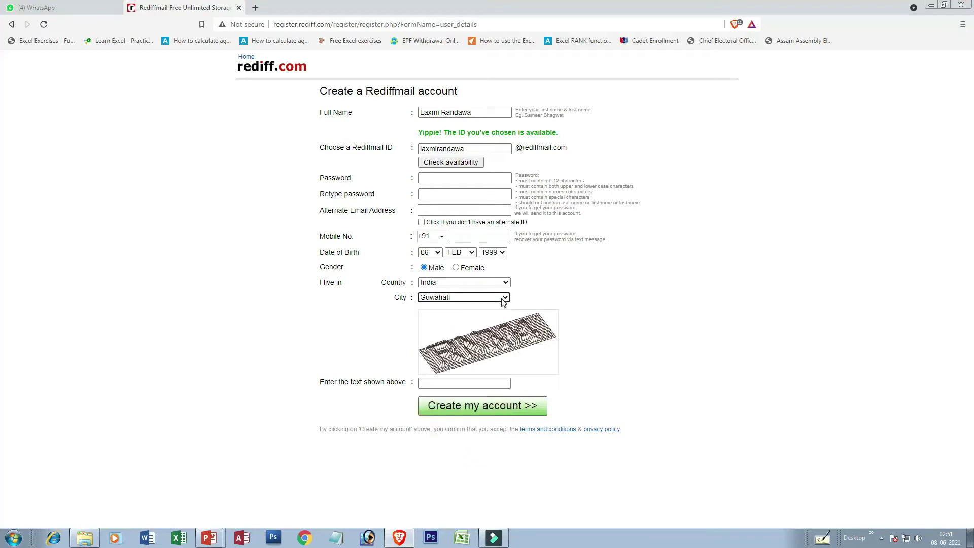
{"action": "left_click", "coordinate": [441, 386]}
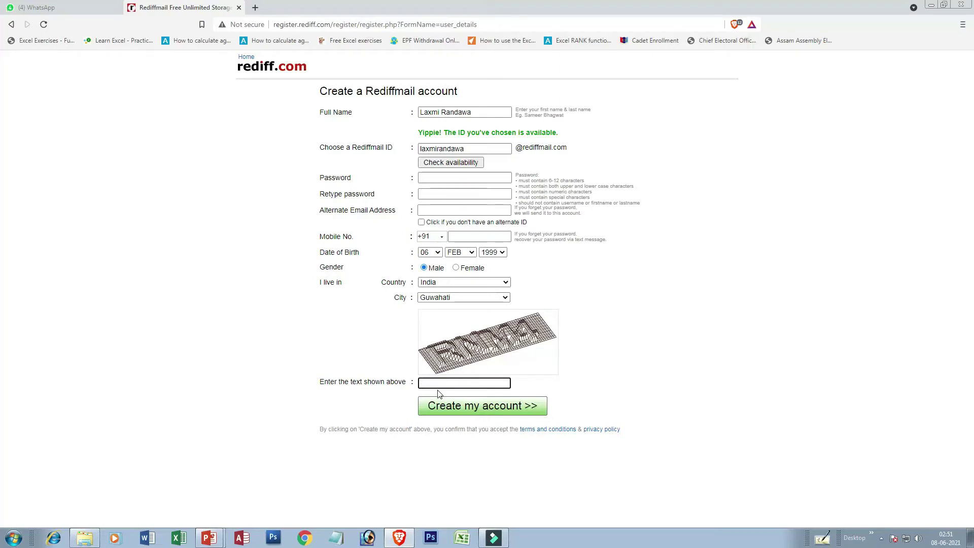
{"action": "type", "text": "RN"}
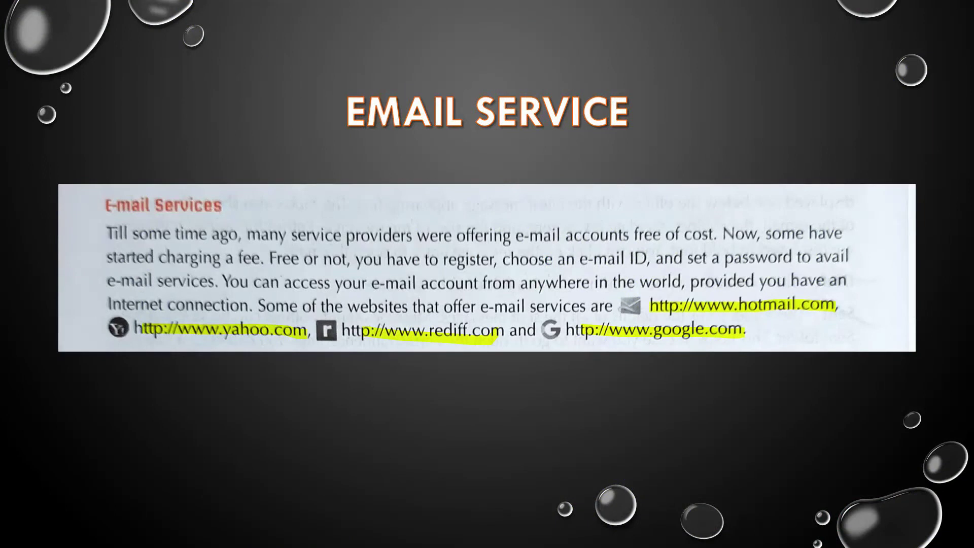
Step: Advance the slideshow to the Composing Message slide
{"action": "key", "text": "Right"}
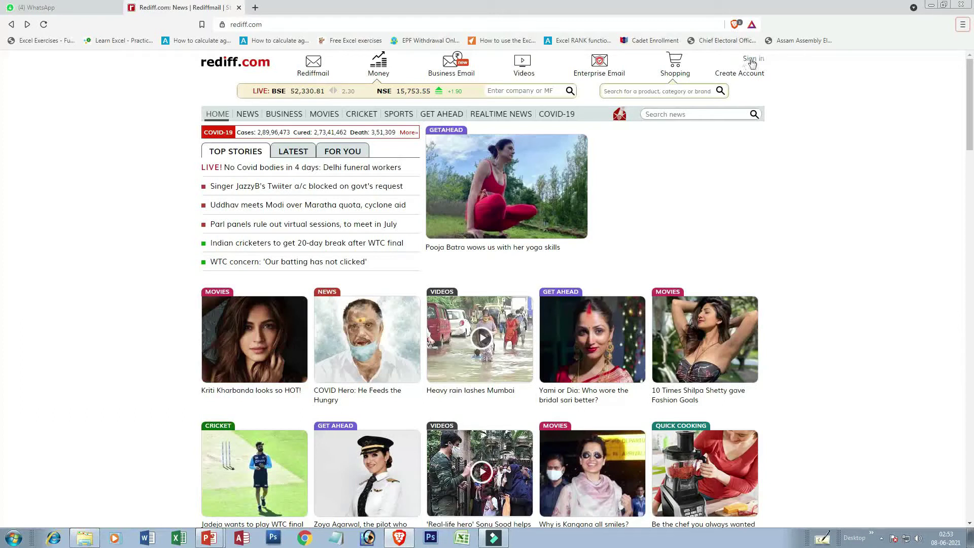
Step: On the Rediffmail sign-in page, enter the account username and move to the Password field
{"action": "left_click", "coordinate": [754, 61]}
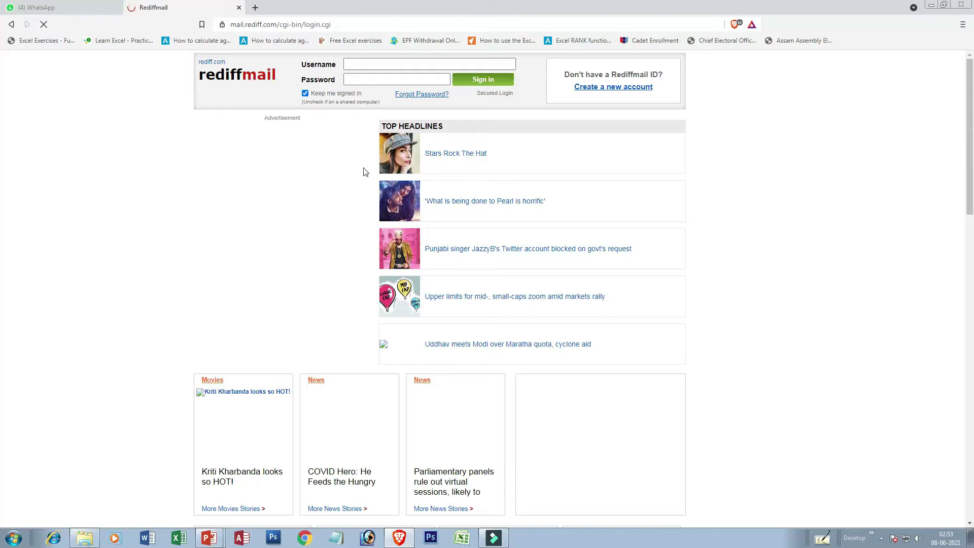
{"action": "left_click", "coordinate": [359, 66]}
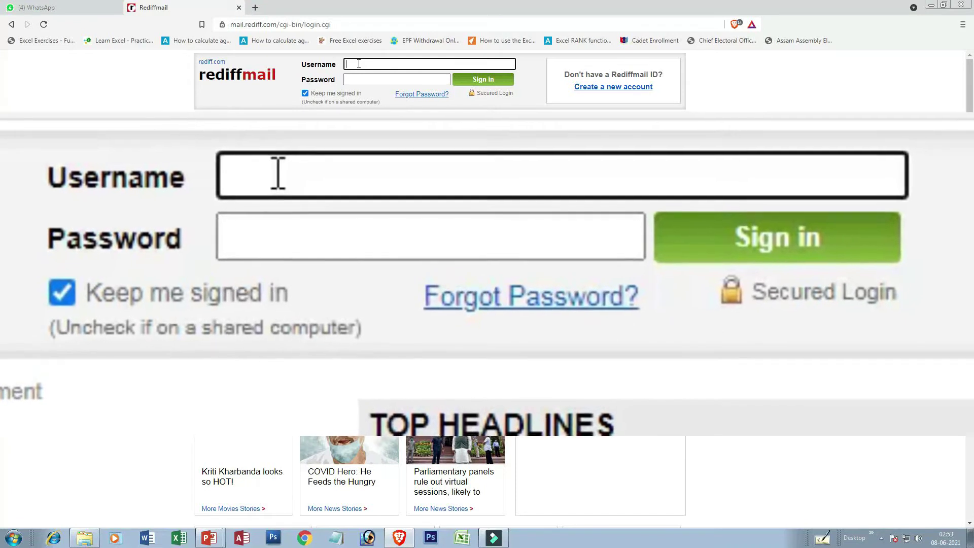
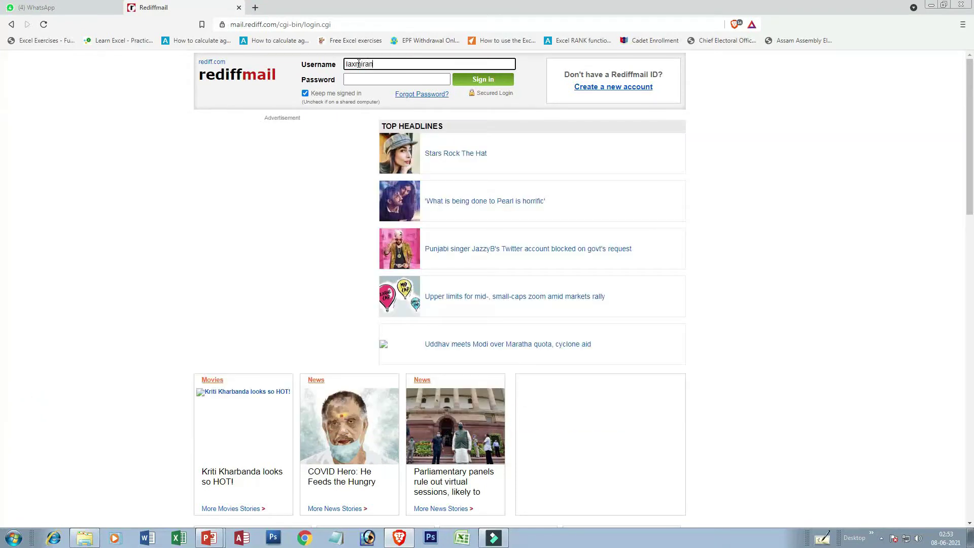
{"action": "key", "text": "Tab"}
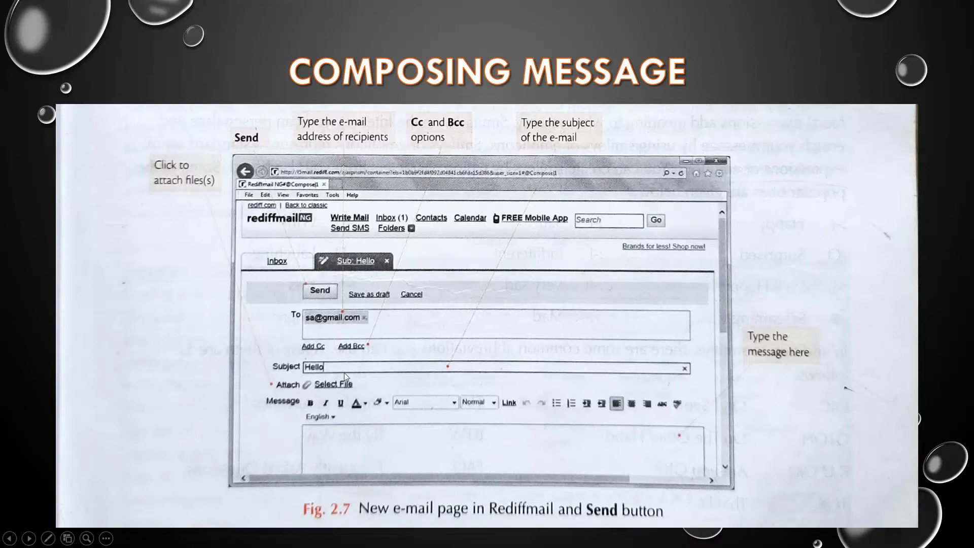
Step: Switch on the laser pointer on the Composing Message slide
{"action": "key", "text": "ctrl+l"}
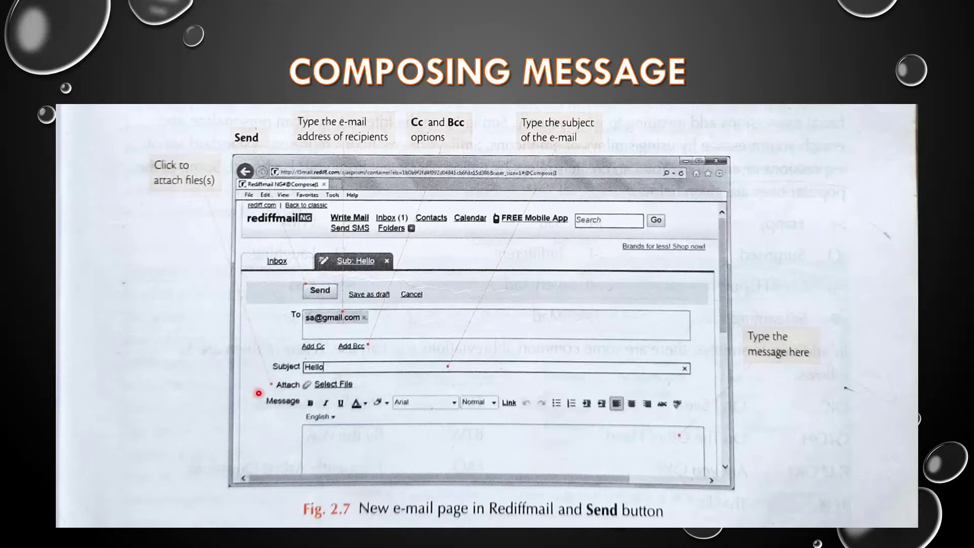